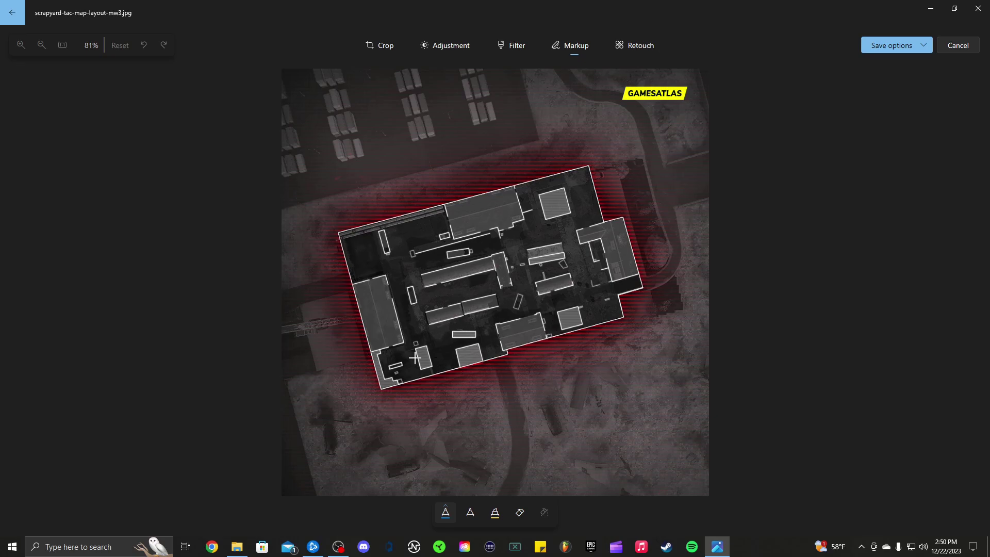
# - Draw blue X's at the map's bottom-left and top-right corners
pyautogui.moveTo(398, 356); pyautogui.dragTo(415, 369)
pyautogui.moveTo(407, 352); pyautogui.dragTo(404, 369)
pyautogui.moveTo(570, 178)
pyautogui.mouseDown()
pyautogui.moveTo(589, 193)
pyautogui.moveTo(571, 208)
pyautogui.mouseUp()
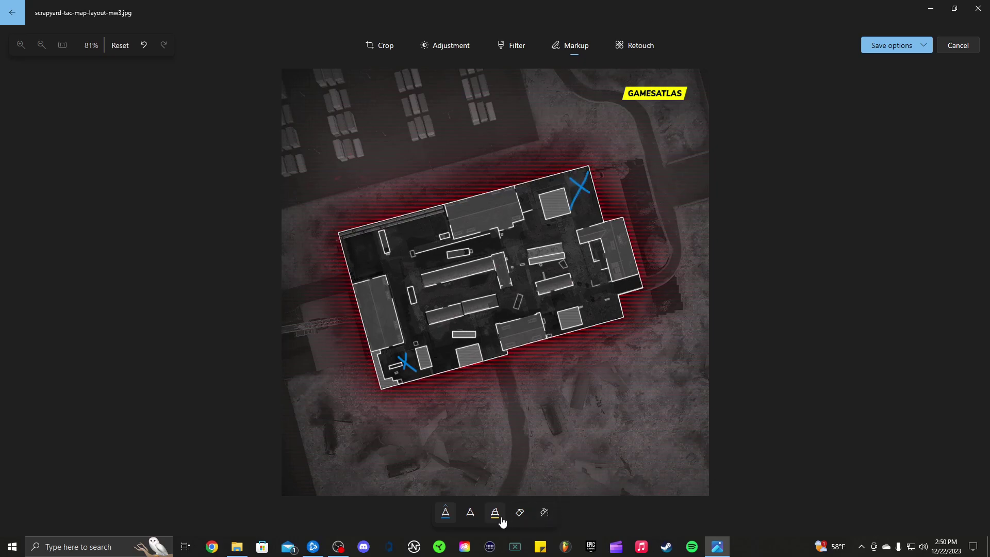
# - Switch the ballpoint pen to yellow and circle both blue X's
pyautogui.click(446, 515)
pyautogui.click(374, 430)
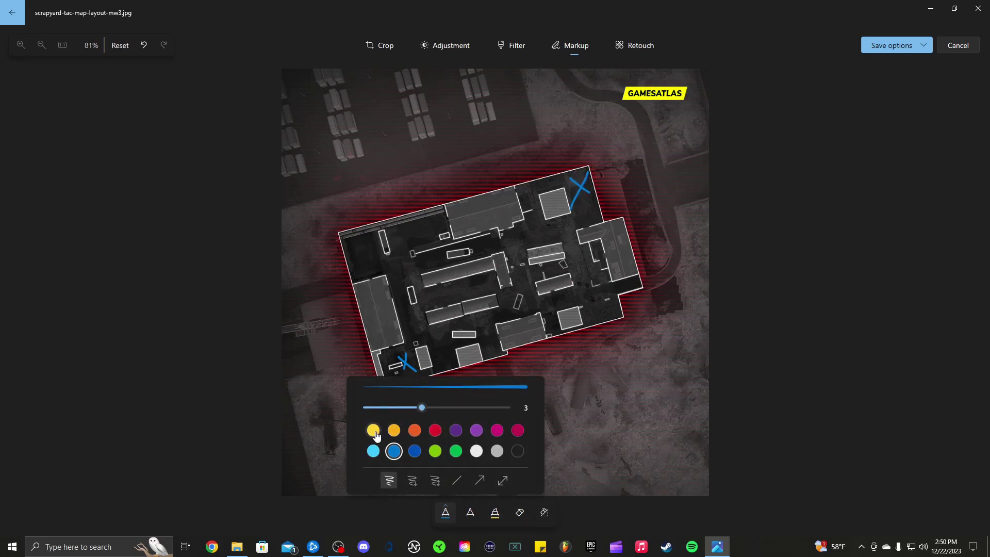
pyautogui.click(607, 260)
pyautogui.moveTo(600, 179); pyautogui.dragTo(588, 166)
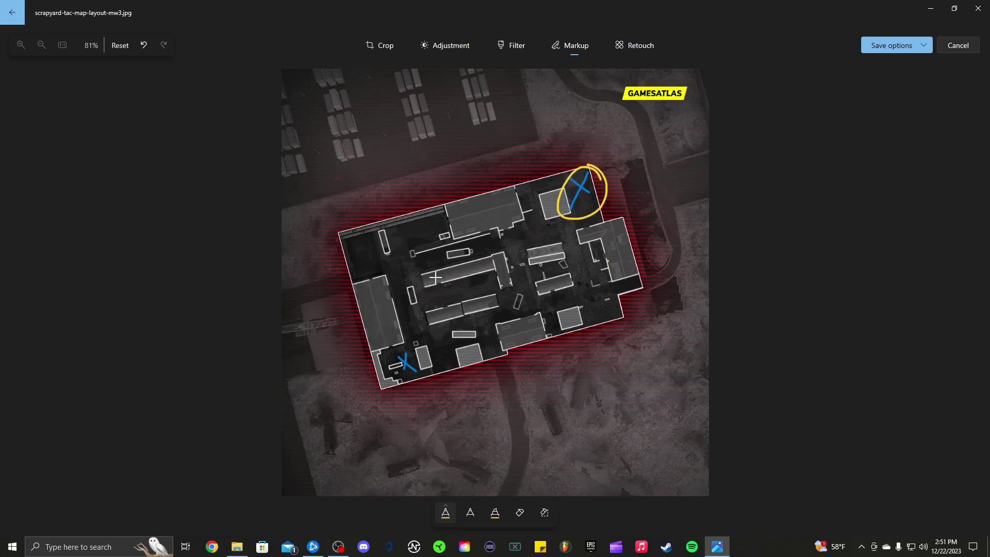
pyautogui.moveTo(415, 337); pyautogui.dragTo(382, 336)
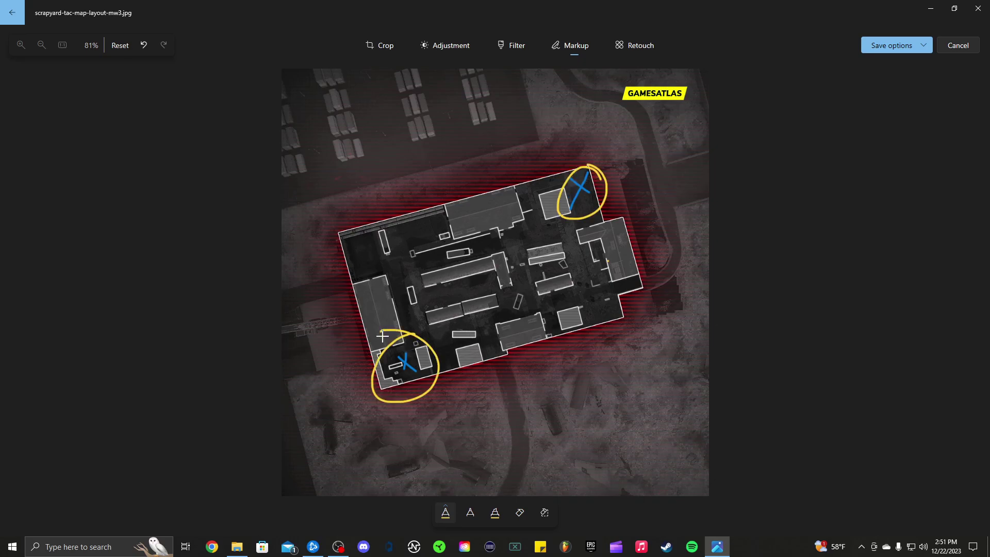
# - Set the ballpoint pen colour back to dark blue
pyautogui.click(446, 513)
pyautogui.click(415, 452)
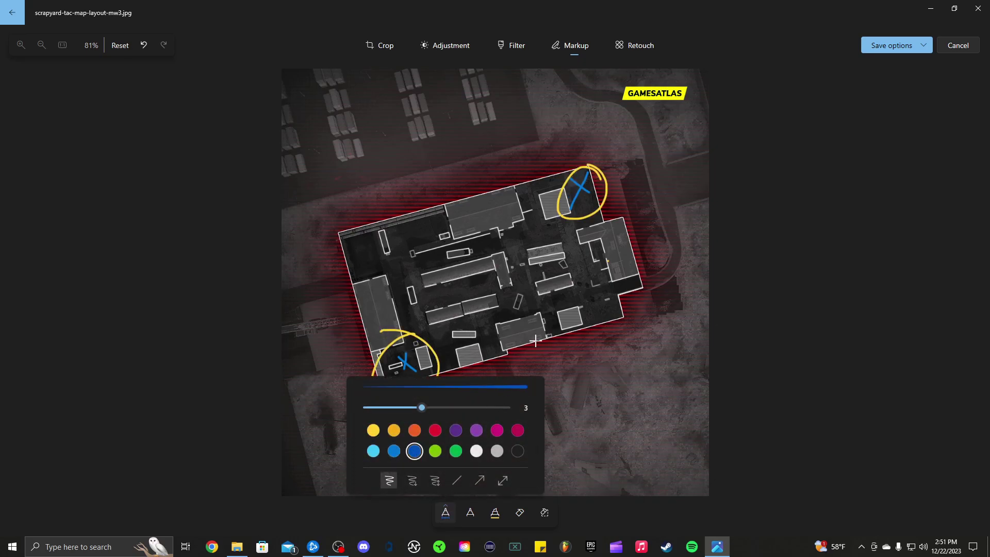
pyautogui.click(588, 369)
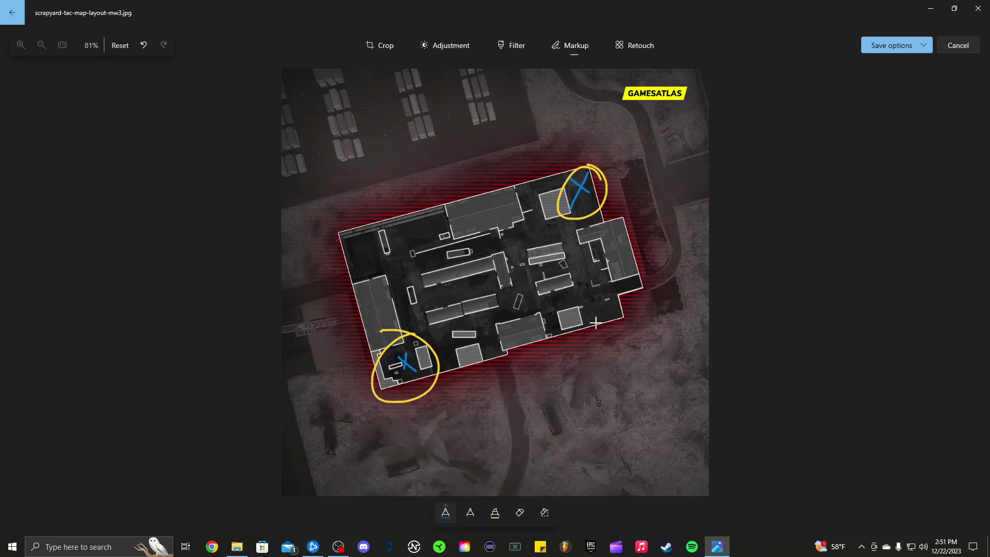
# - Handwrite 'Spawn' in blue and 'Start' in yellow beside it above the map
pyautogui.moveTo(352, 133)
pyautogui.mouseDown()
pyautogui.moveTo(394, 126)
pyautogui.moveTo(416, 137)
pyautogui.moveTo(435, 121)
pyautogui.moveTo(440, 143)
pyautogui.mouseUp()
pyautogui.click(445, 513)
pyautogui.click(373, 431)
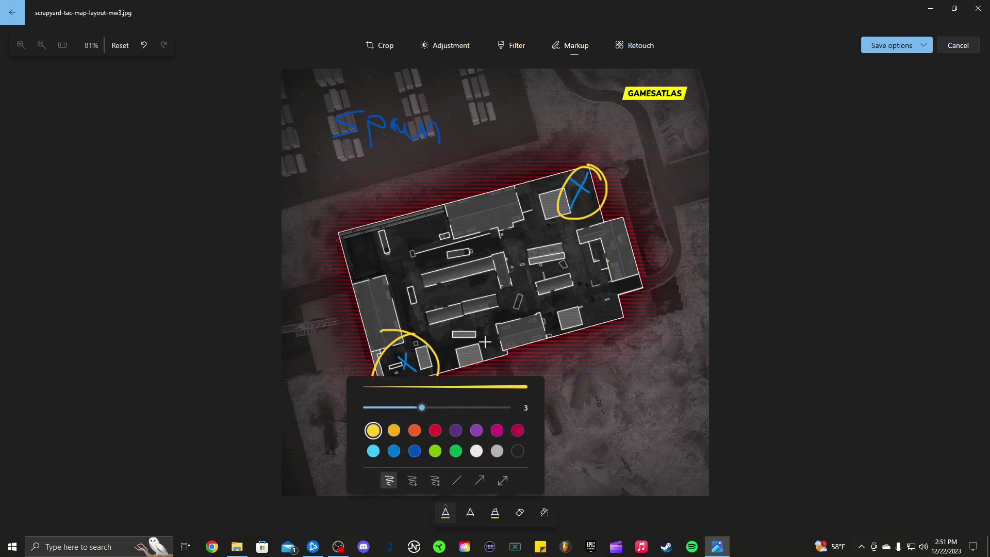
pyautogui.moveTo(518, 104)
pyautogui.mouseDown()
pyautogui.moveTo(485, 126)
pyautogui.moveTo(567, 130)
pyautogui.moveTo(579, 110)
pyautogui.moveTo(588, 138)
pyautogui.moveTo(570, 117)
pyautogui.mouseUp()
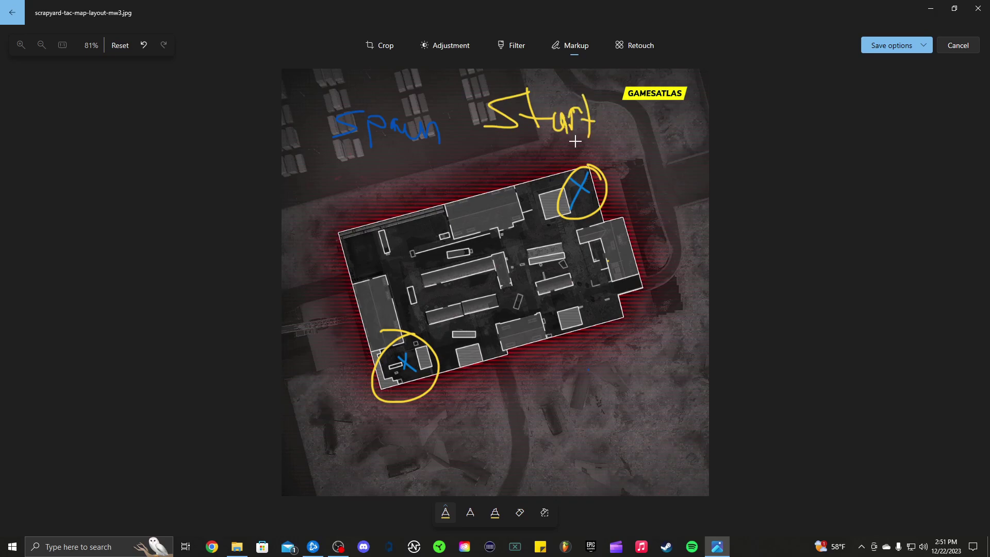
# - Switch the pen colour back to dark blue
pyautogui.click(446, 513)
pyautogui.click(415, 452)
pyautogui.click(447, 513)
# - Draw blue X's at the left corner, lower edge, lower-right edge, right building and top-right
pyautogui.moveTo(349, 237)
pyautogui.mouseDown()
pyautogui.moveTo(362, 258)
pyautogui.moveTo(354, 262)
pyautogui.mouseUp()
pyautogui.moveTo(485, 333)
pyautogui.mouseDown()
pyautogui.moveTo(503, 350)
pyautogui.moveTo(490, 353)
pyautogui.mouseUp()
pyautogui.moveTo(587, 311); pyautogui.dragTo(590, 324)
pyautogui.moveTo(611, 233); pyautogui.dragTo(625, 256)
pyautogui.moveTo(580, 203); pyautogui.dragTo(584, 219)
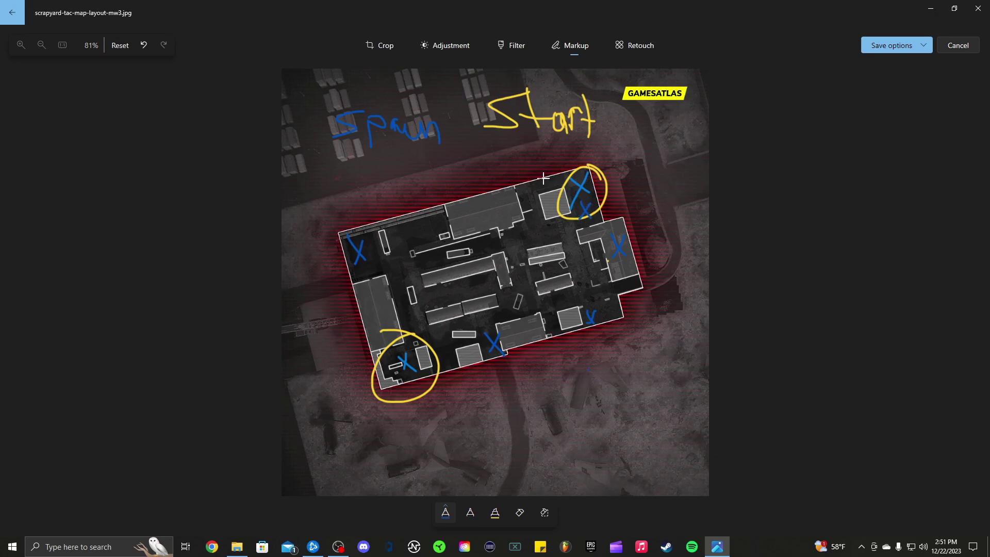
pyautogui.moveTo(543, 178); pyautogui.dragTo(557, 189)
pyautogui.moveTo(556, 177); pyautogui.dragTo(542, 191)
# - Switch to red ink and draw route loops around the two long central buildings
pyautogui.click(446, 513)
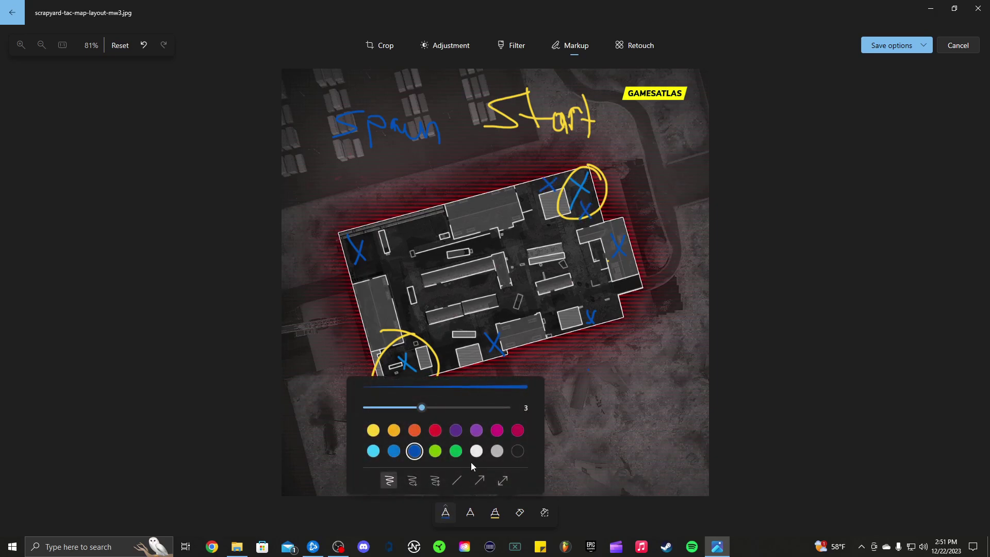
pyautogui.click(435, 430)
pyautogui.click(633, 345)
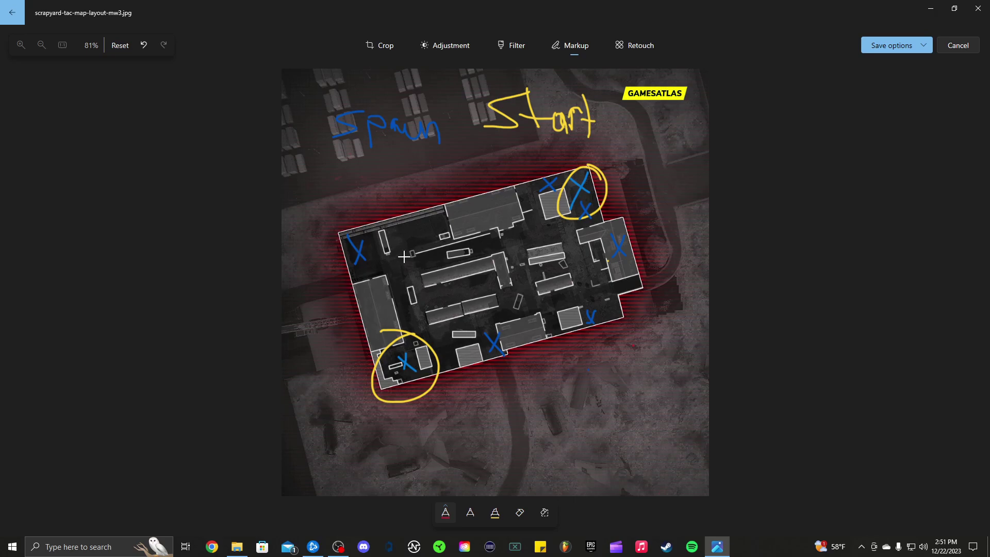
pyautogui.moveTo(403, 267)
pyautogui.mouseDown()
pyautogui.moveTo(423, 241)
pyautogui.moveTo(453, 251)
pyautogui.moveTo(459, 242)
pyautogui.mouseUp()
pyautogui.moveTo(506, 251)
pyautogui.mouseDown()
pyautogui.moveTo(429, 287)
pyautogui.moveTo(496, 285)
pyautogui.moveTo(521, 265)
pyautogui.moveTo(503, 245)
pyautogui.moveTo(465, 274)
pyautogui.mouseUp()
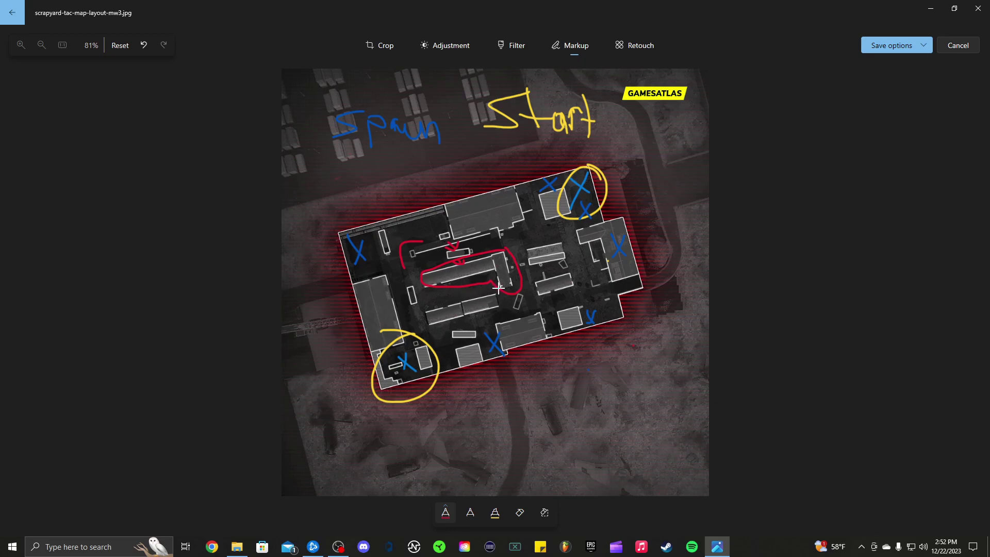
pyautogui.moveTo(498, 293)
pyautogui.mouseDown()
pyautogui.moveTo(468, 294)
pyautogui.moveTo(420, 321)
pyautogui.moveTo(507, 305)
pyautogui.moveTo(489, 291)
pyautogui.mouseUp()
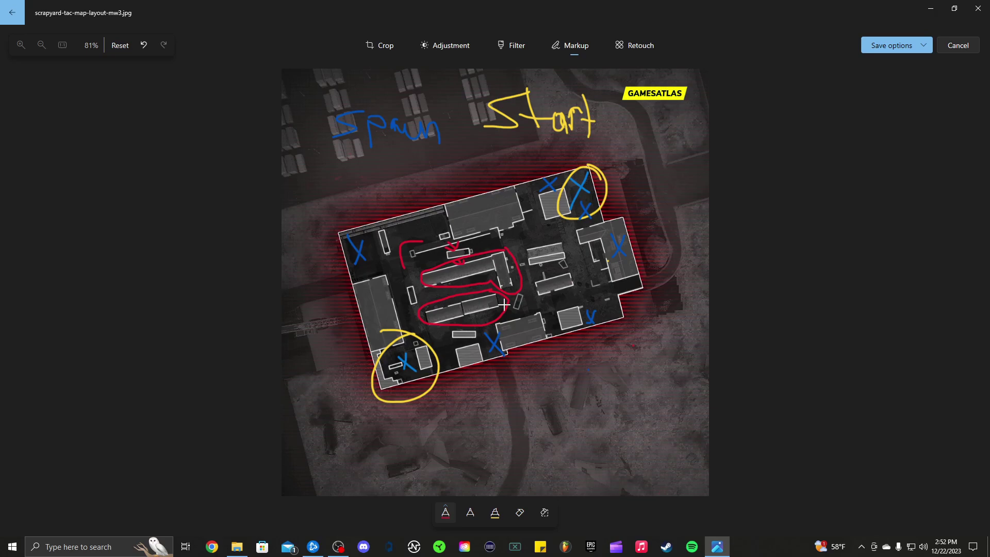
# - In green ink, write A on the right, B near the top and C lower middle
pyautogui.click(454, 516)
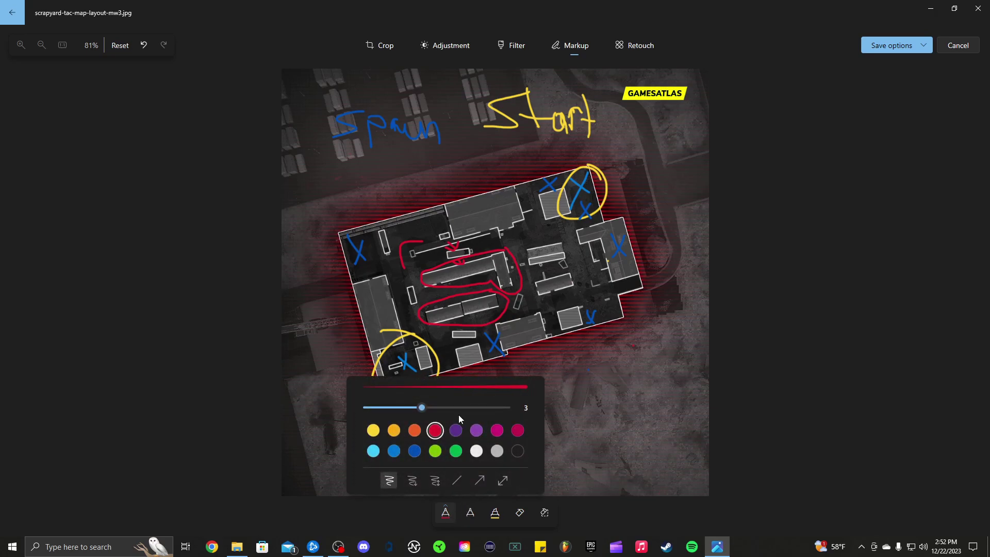
pyautogui.click(456, 451)
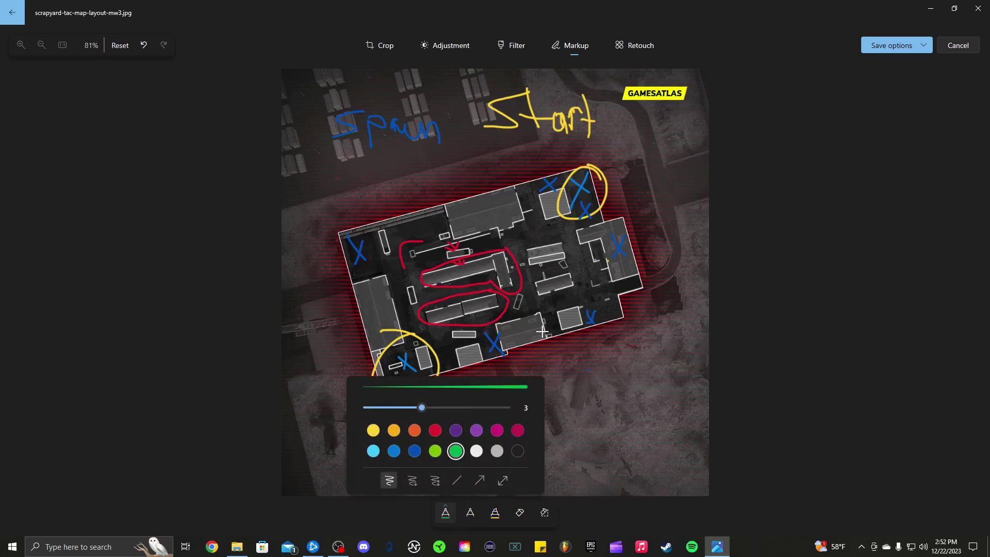
pyautogui.click(584, 269)
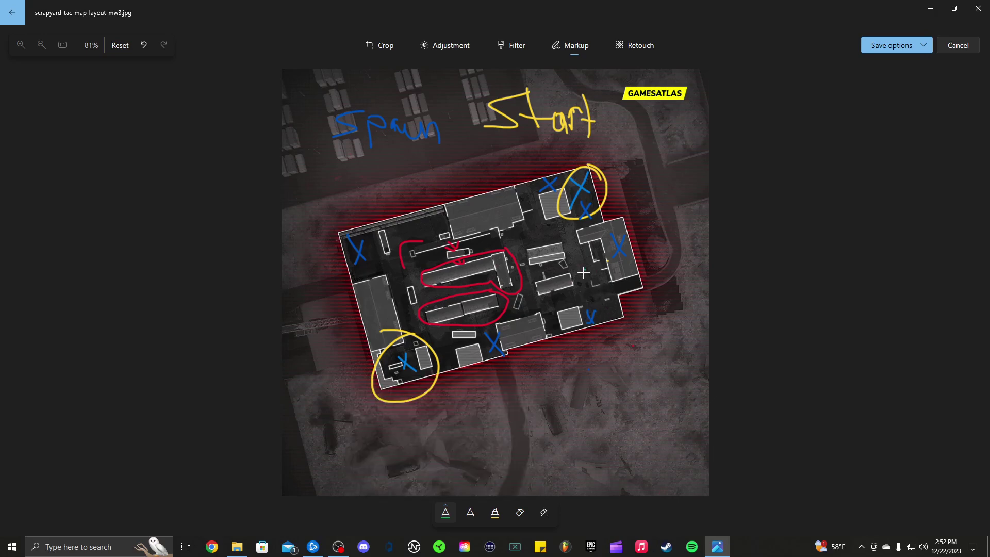
pyautogui.moveTo(579, 274)
pyautogui.mouseDown()
pyautogui.moveTo(583, 257)
pyautogui.moveTo(589, 273)
pyautogui.mouseUp()
pyautogui.moveTo(580, 266); pyautogui.dragTo(588, 265)
pyautogui.moveTo(479, 208); pyautogui.dragTo(483, 219)
pyautogui.moveTo(497, 309)
pyautogui.mouseDown()
pyautogui.moveTo(487, 313)
pyautogui.moveTo(499, 322)
pyautogui.mouseUp()
# - Switch the pen colour back to blue
pyautogui.click(447, 514)
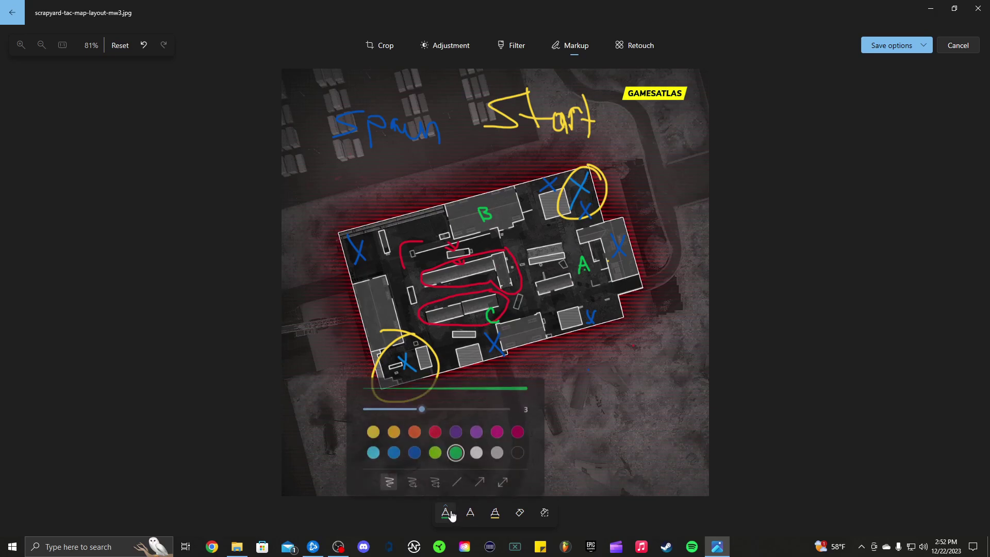
pyautogui.click(414, 451)
pyautogui.click(446, 513)
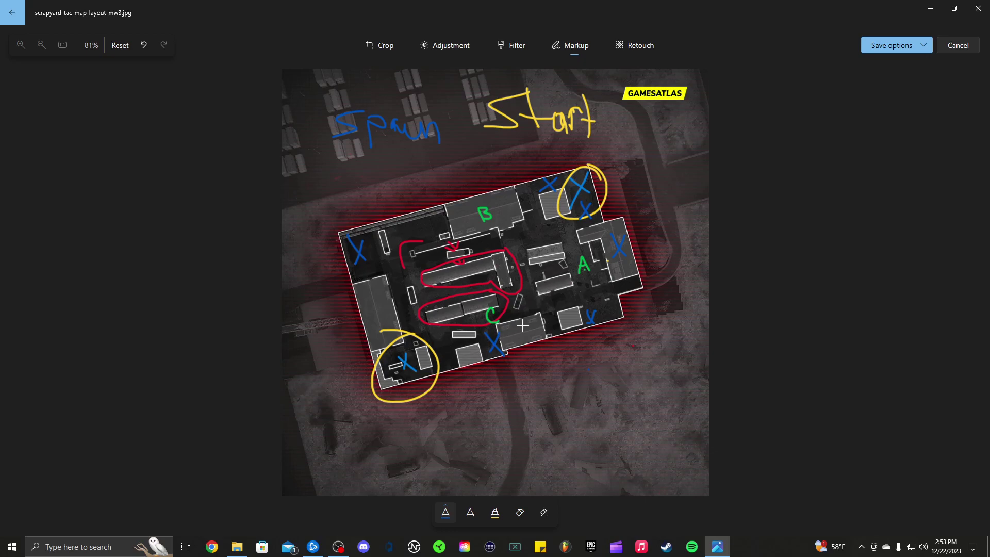
# - Draw a white mark near the lower-right edge, then undo it
pyautogui.click(445, 512)
pyautogui.click(476, 451)
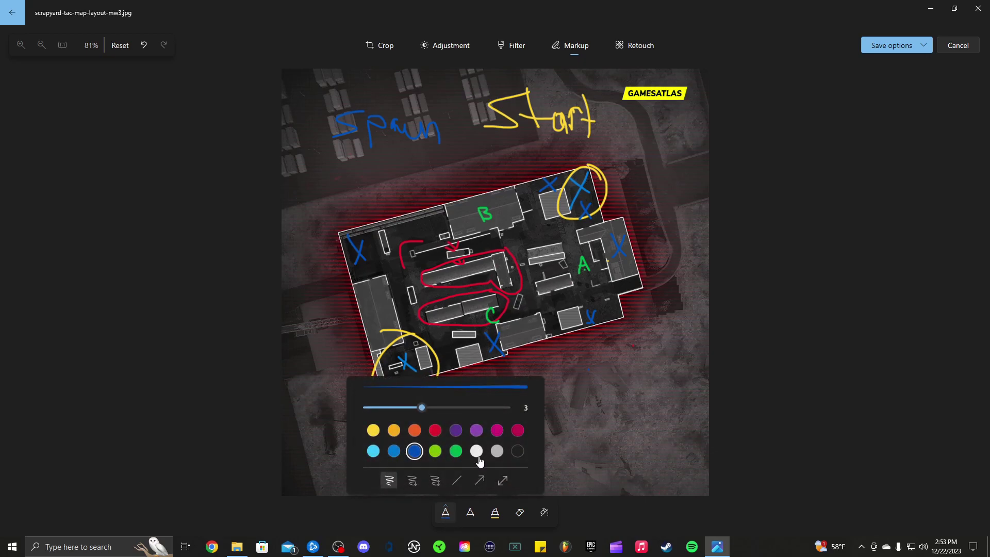
pyautogui.click(546, 330)
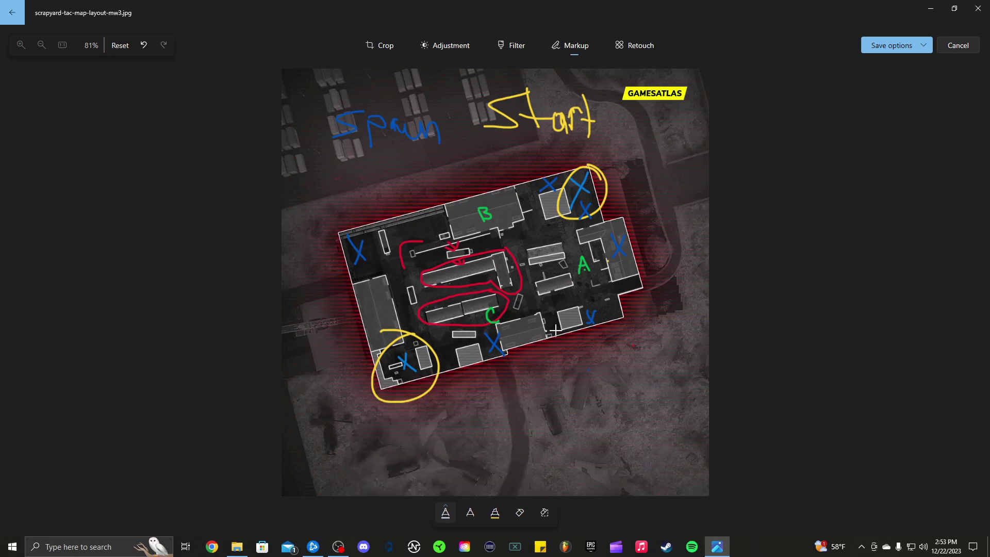
pyautogui.moveTo(565, 329)
pyautogui.mouseDown()
pyautogui.moveTo(574, 326)
pyautogui.moveTo(561, 334)
pyautogui.mouseUp()
pyautogui.click(145, 46)
# - In magenta, mark an oval by the lower-right X and outline the large left building
pyautogui.click(446, 512)
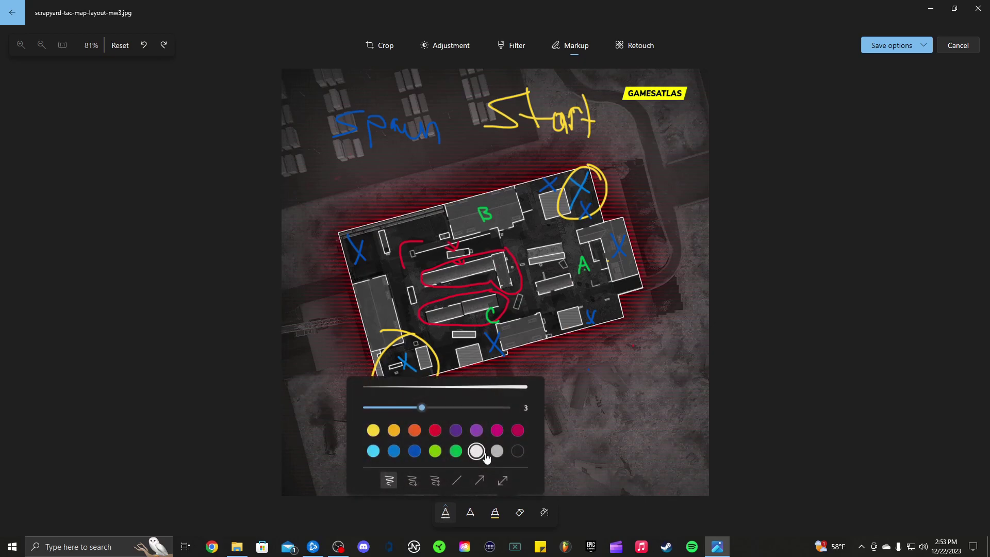
pyautogui.click(496, 430)
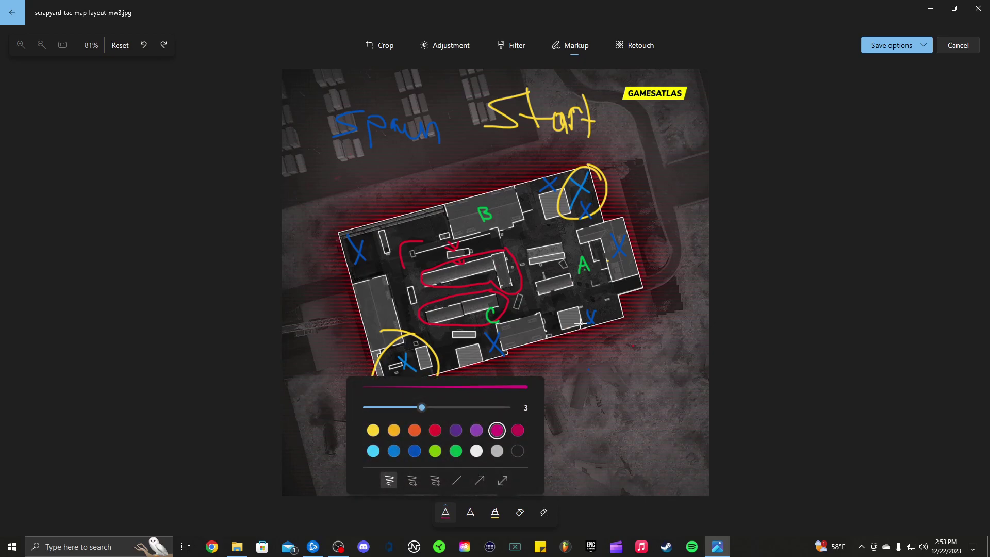
pyautogui.moveTo(584, 321)
pyautogui.mouseDown()
pyautogui.moveTo(560, 330)
pyautogui.moveTo(588, 326)
pyautogui.moveTo(573, 322)
pyautogui.mouseUp()
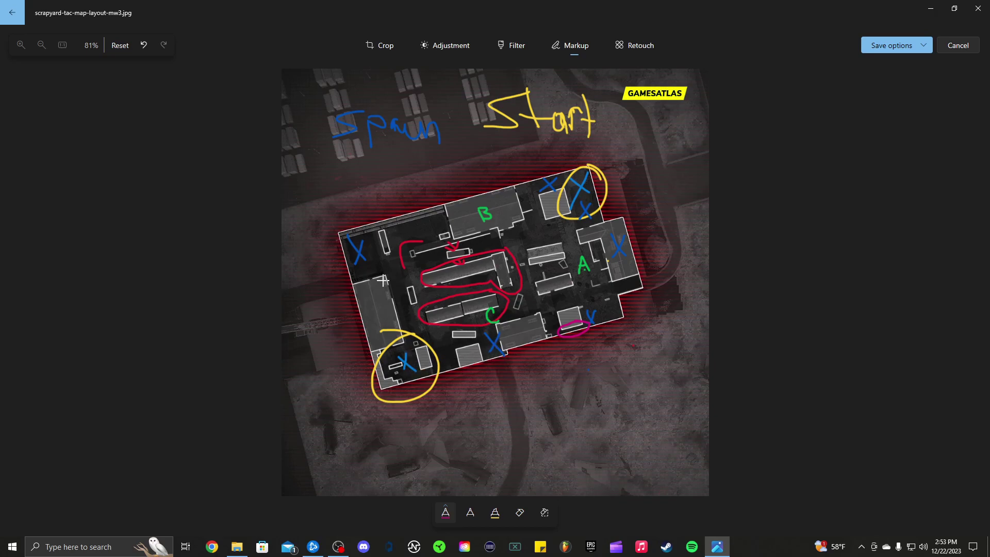
pyautogui.moveTo(382, 275)
pyautogui.mouseDown()
pyautogui.moveTo(366, 273)
pyautogui.moveTo(353, 288)
pyautogui.moveTo(389, 281)
pyautogui.moveTo(382, 272)
pyautogui.moveTo(405, 338)
pyautogui.moveTo(381, 283)
pyautogui.mouseUp()
pyautogui.click(372, 285)
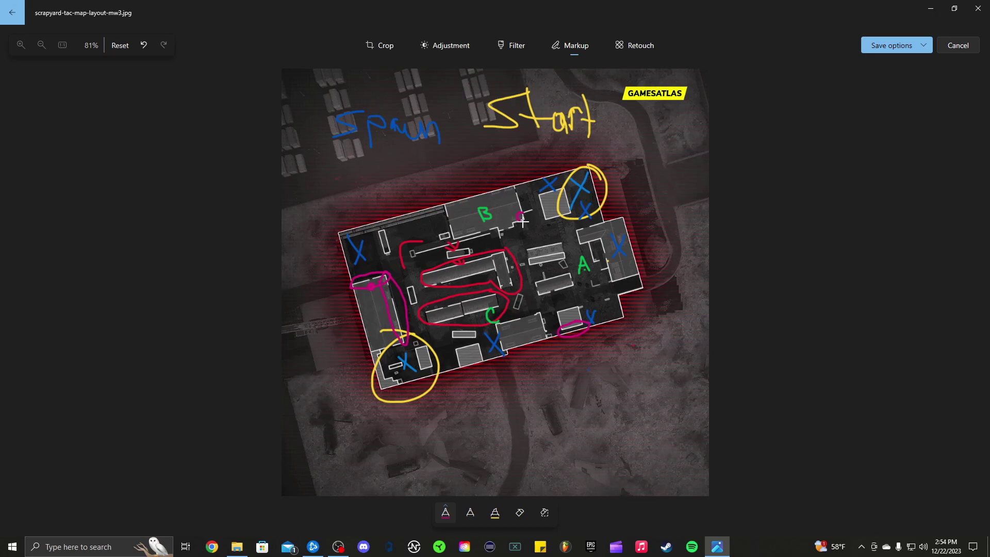
# - Enlarge the magenta mark by B, add camp dots, and loop the central building
pyautogui.moveTo(522, 221); pyautogui.dragTo(521, 215)
pyautogui.click(465, 232)
pyautogui.click(458, 202)
pyautogui.click(496, 258)
pyautogui.moveTo(483, 260)
pyautogui.mouseDown()
pyautogui.moveTo(455, 262)
pyautogui.moveTo(482, 279)
pyautogui.moveTo(489, 261)
pyautogui.mouseUp()
# - Draw a second magenta loop left of the first one in the central buildings
pyautogui.moveTo(456, 267)
pyautogui.mouseDown()
pyautogui.moveTo(449, 263)
pyautogui.moveTo(488, 277)
pyautogui.mouseUp()
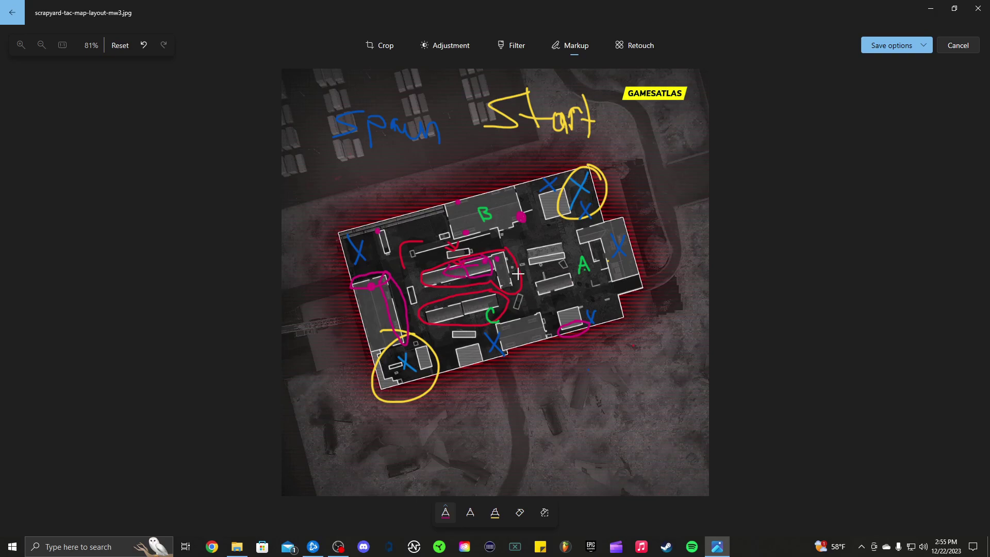